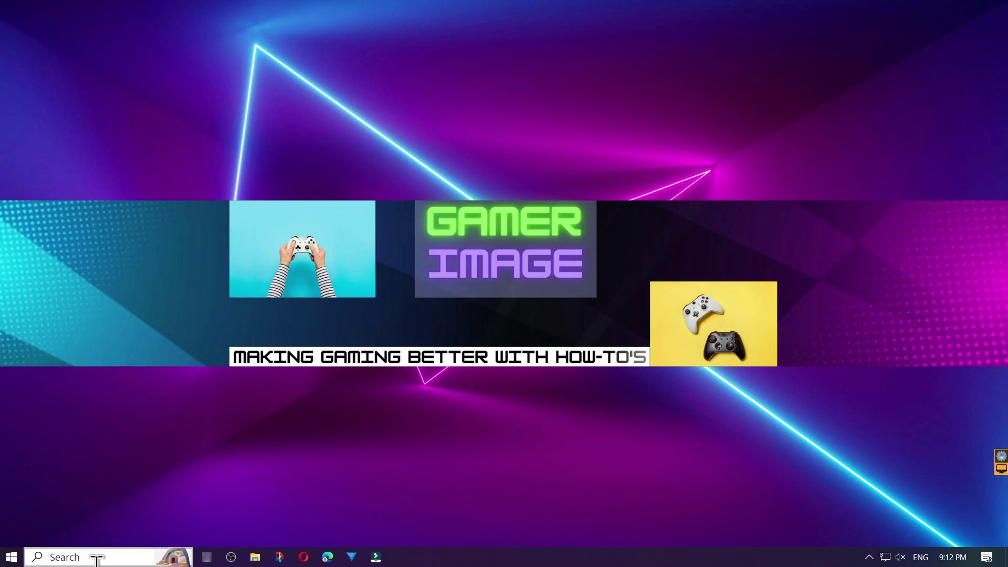
- Open Windows Settings > Accounts > Your info to confirm a local Administrator account
{"action": "left_click", "coordinate": [96, 559]}
{"action": "type", "text": "settings"}
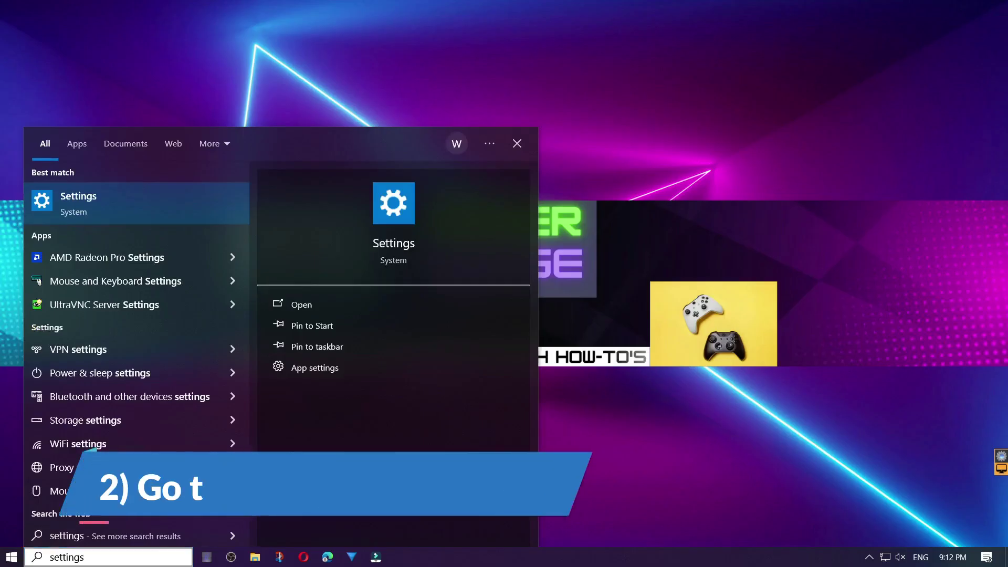
{"action": "key", "text": "Return"}
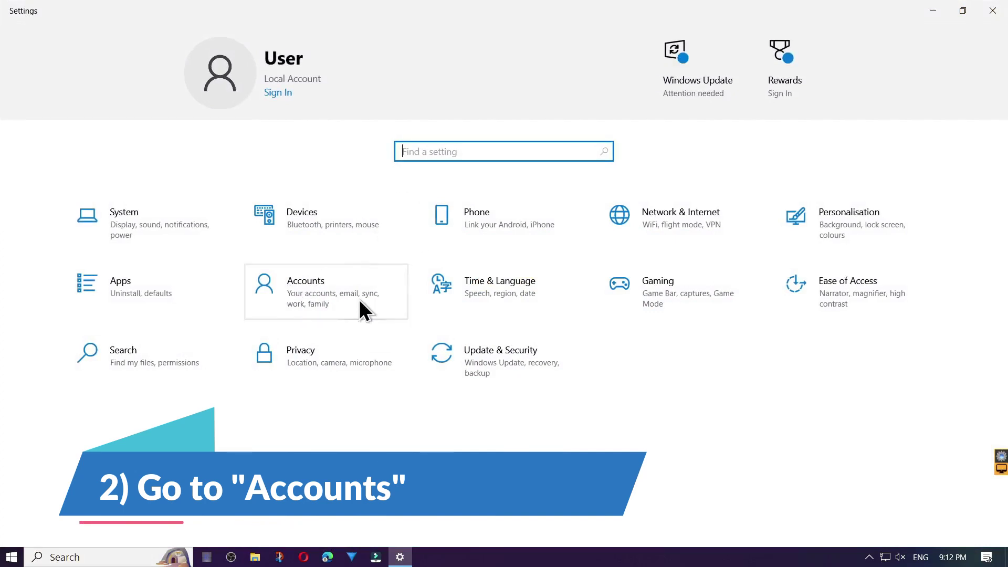
{"action": "left_click", "coordinate": [326, 303]}
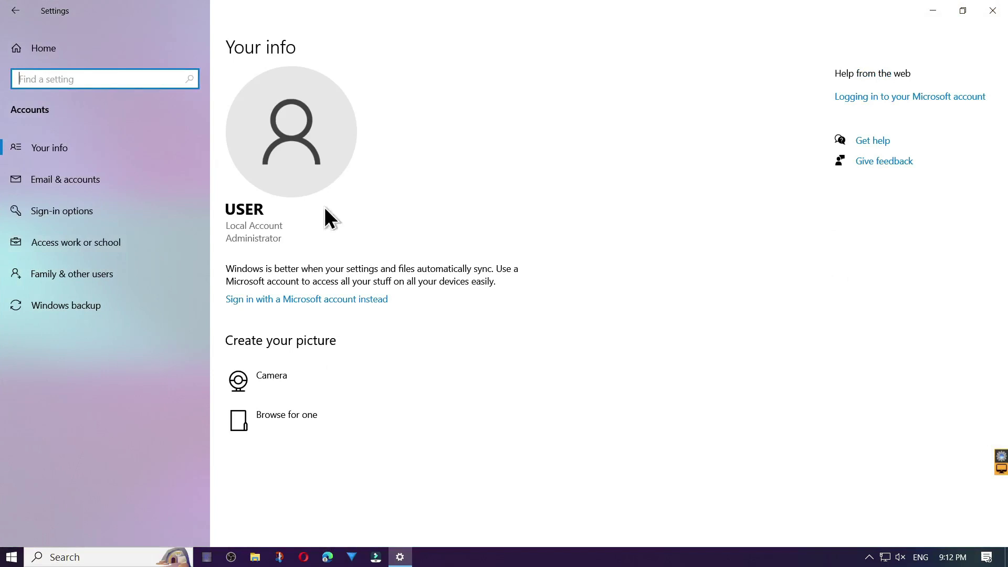
{"action": "left_click", "coordinate": [36, 150]}
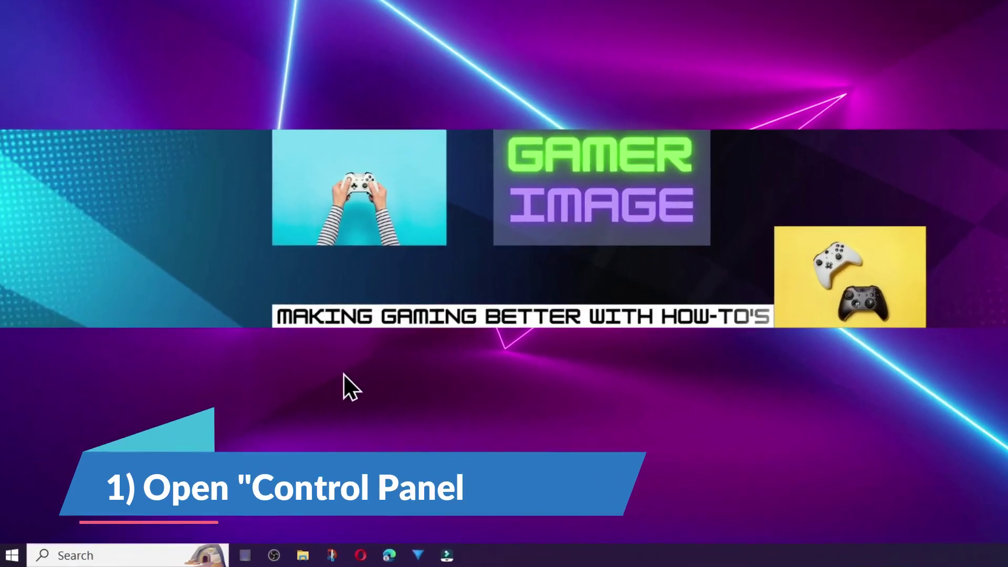
- Open Control Panel's User Accounts and list the accounts to verify the Administrator type
{"action": "left_click", "coordinate": [12, 556]}
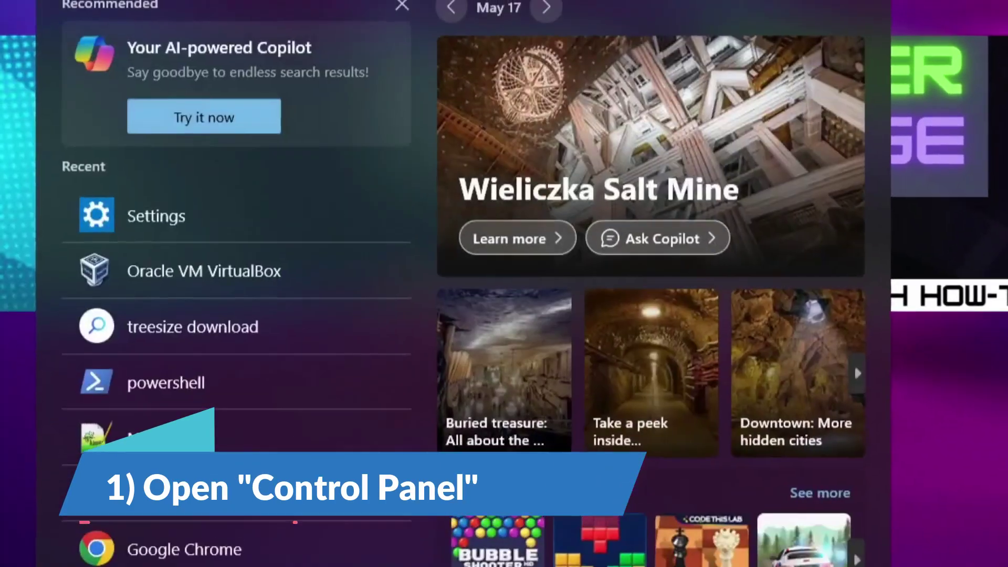
{"action": "type", "text": "control pa"}
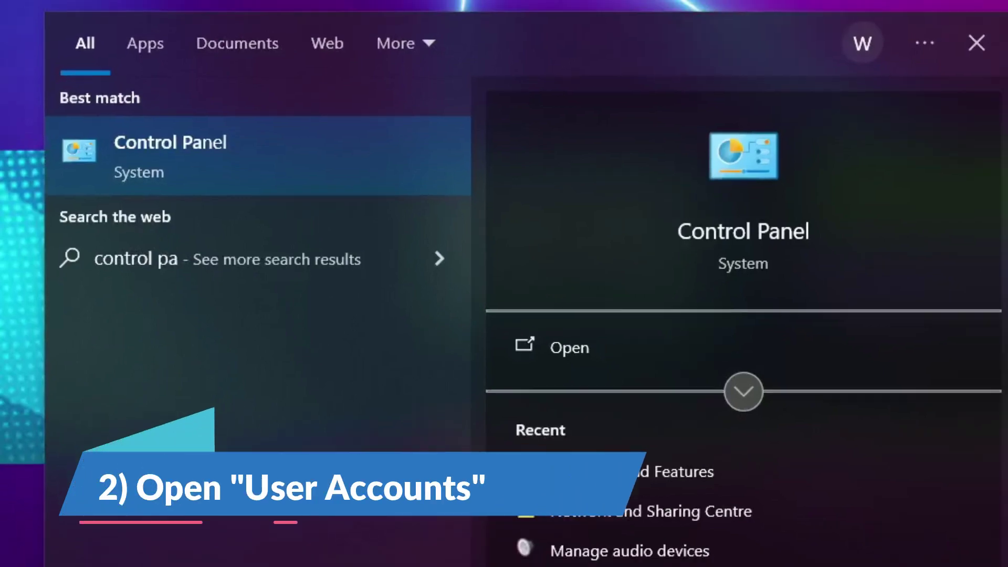
{"action": "key", "text": "Return"}
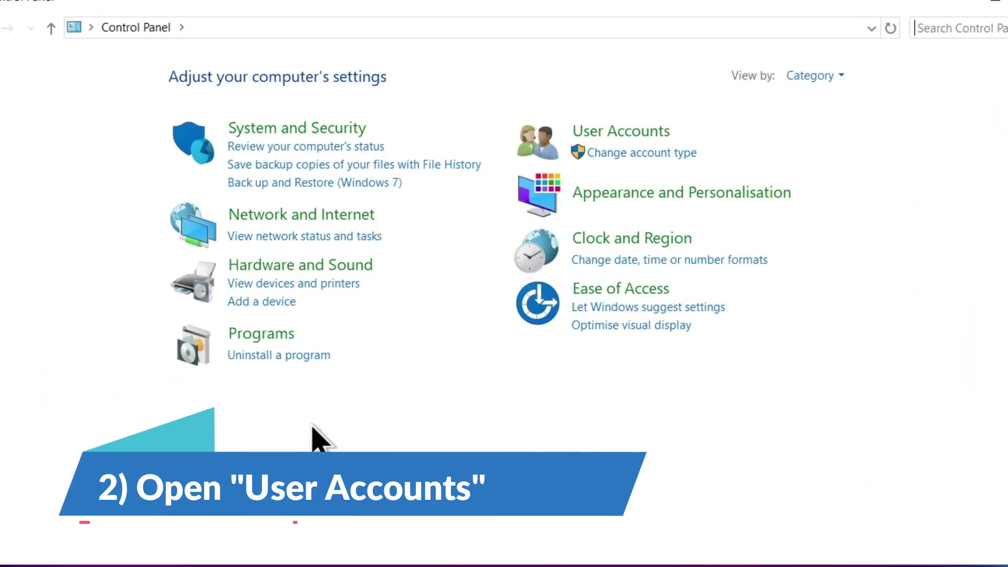
{"action": "left_click", "coordinate": [604, 135]}
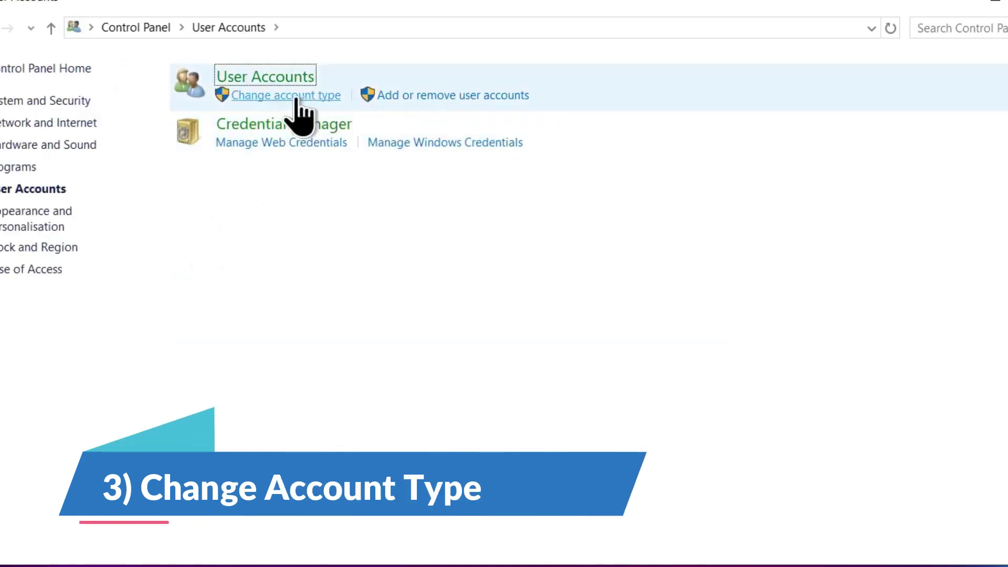
{"action": "left_click", "coordinate": [294, 98]}
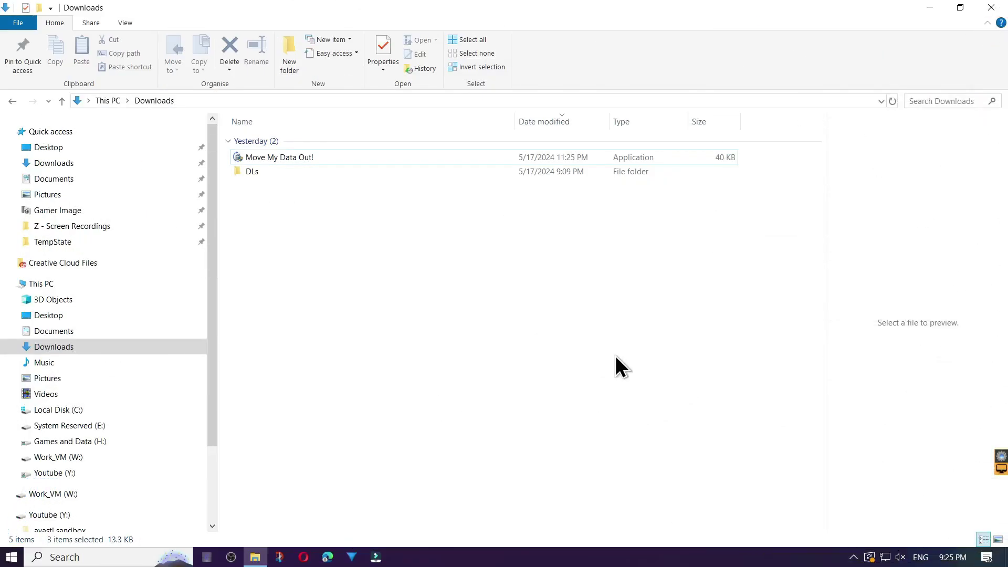
- Launch Move My Data Out! and arrange its console beside File Explorer
{"action": "double_click", "coordinate": [266, 158]}
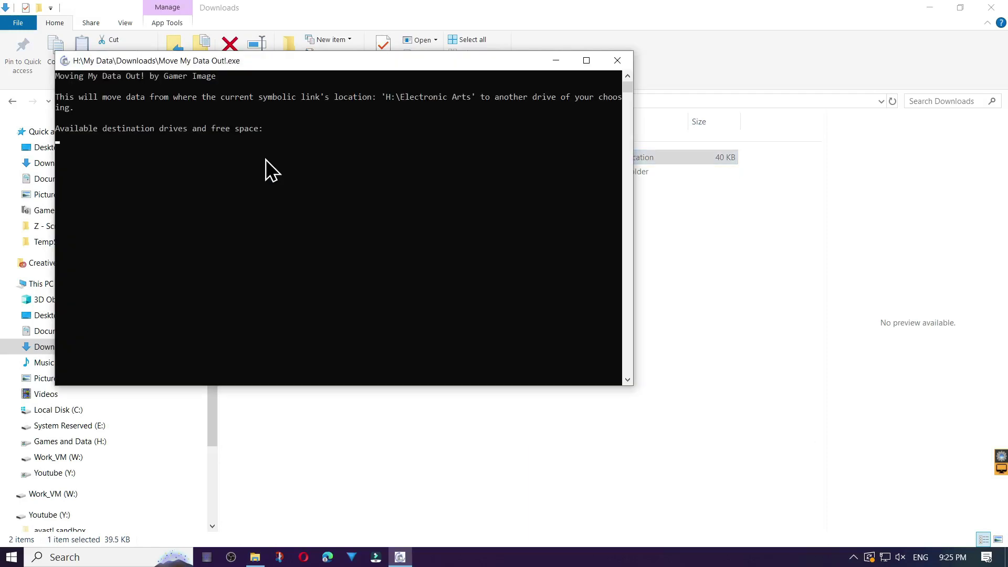
{"action": "left_click_drag", "start_coordinate": [417, 62], "coordinate": [1003, 158]}
{"action": "left_click_drag", "start_coordinate": [368, 8], "coordinate": [1, 199]}
{"action": "left_click", "coordinate": [515, 221]}
- Check the Electronic Arts link's target in Documents via its Properties
{"action": "left_click", "coordinate": [54, 183]}
{"action": "right_click", "coordinate": [274, 234]}
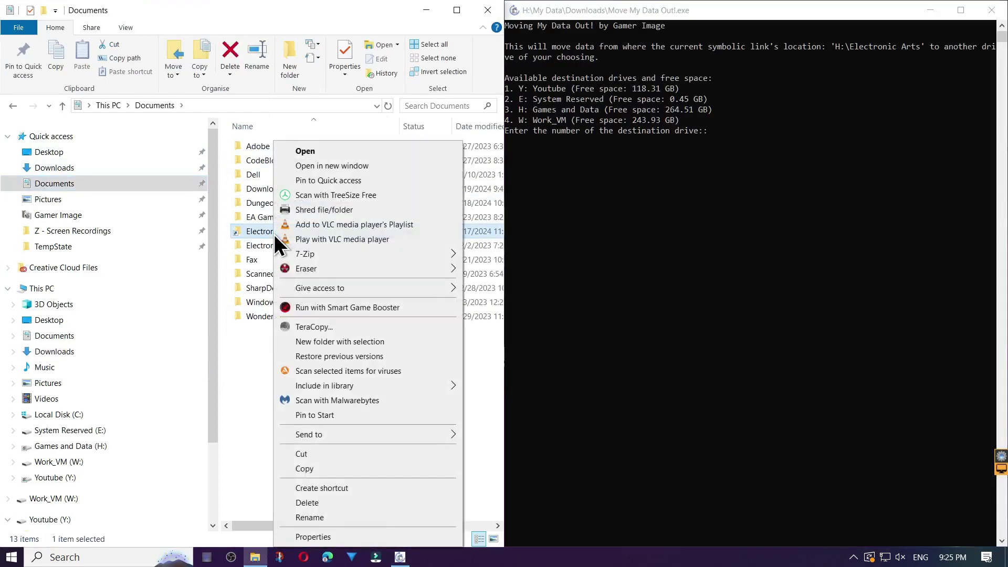
{"action": "left_click", "coordinate": [319, 534]}
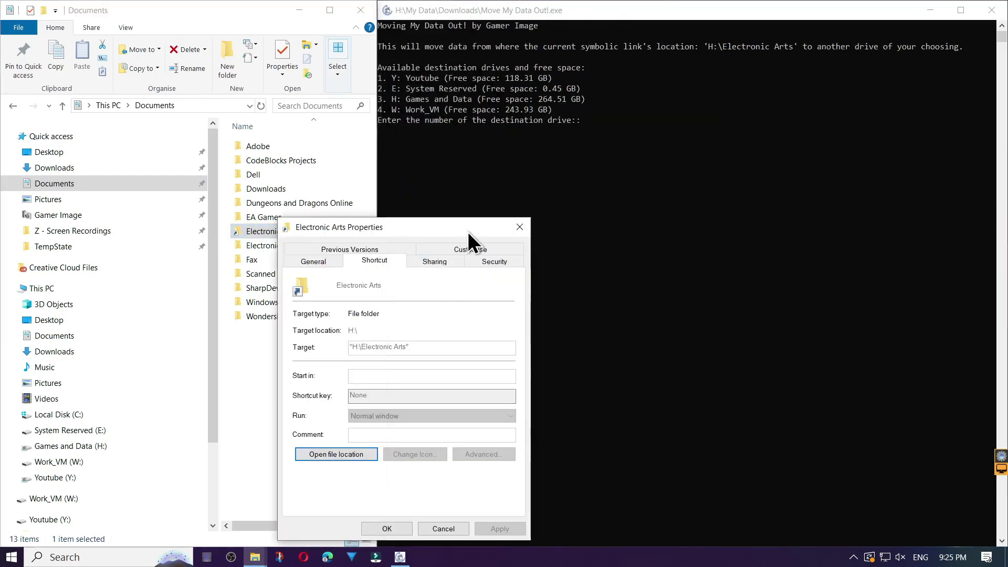
{"action": "left_click_drag", "start_coordinate": [443, 180], "coordinate": [377, 94]}
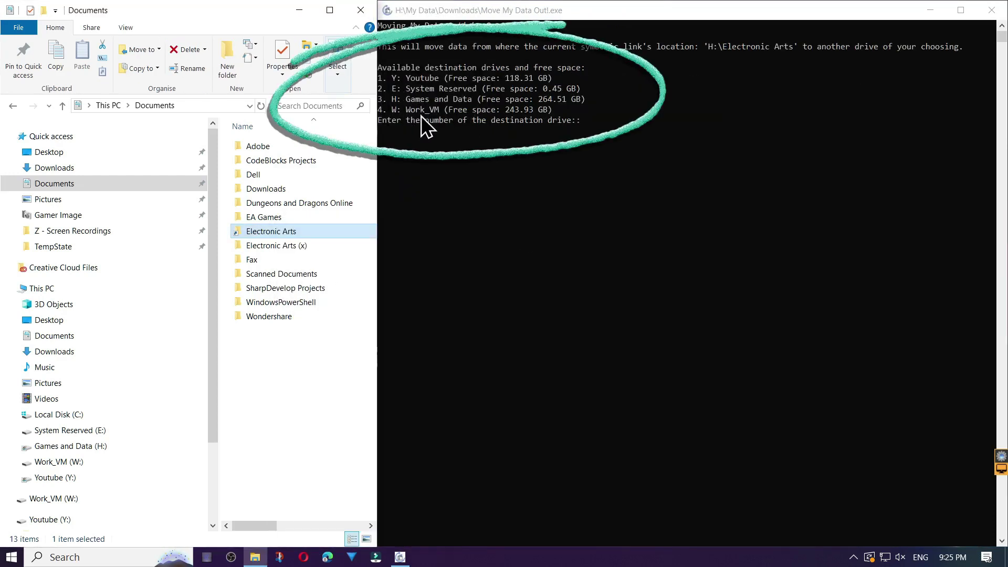
- Pick drive 4 (W: Work_VM) as destination and confirm with 'y' to copy Electronic Arts
{"action": "left_click", "coordinate": [499, 168]}
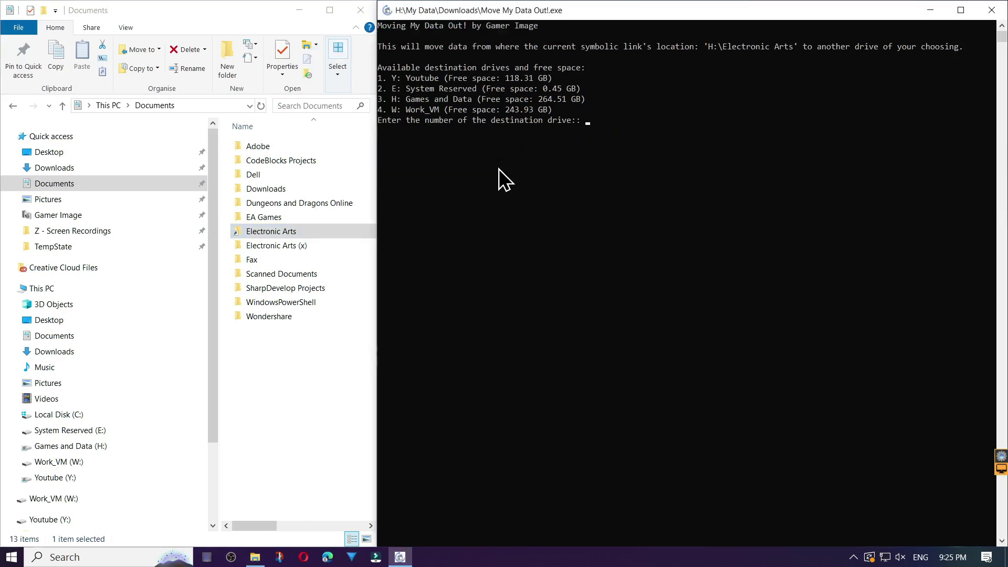
{"action": "type", "text": "4"}
{"action": "key", "text": "Return"}
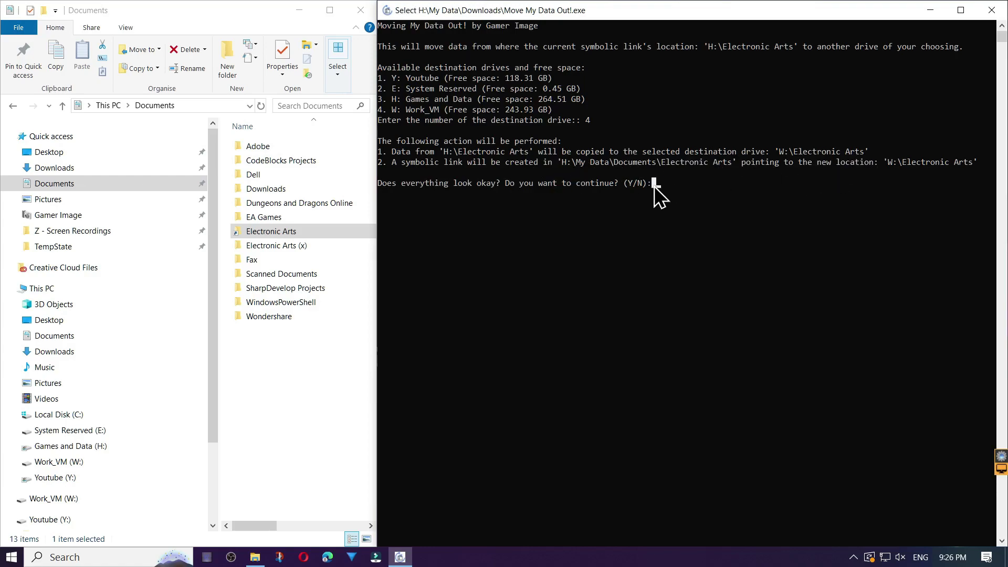
{"action": "type", "text": "y"}
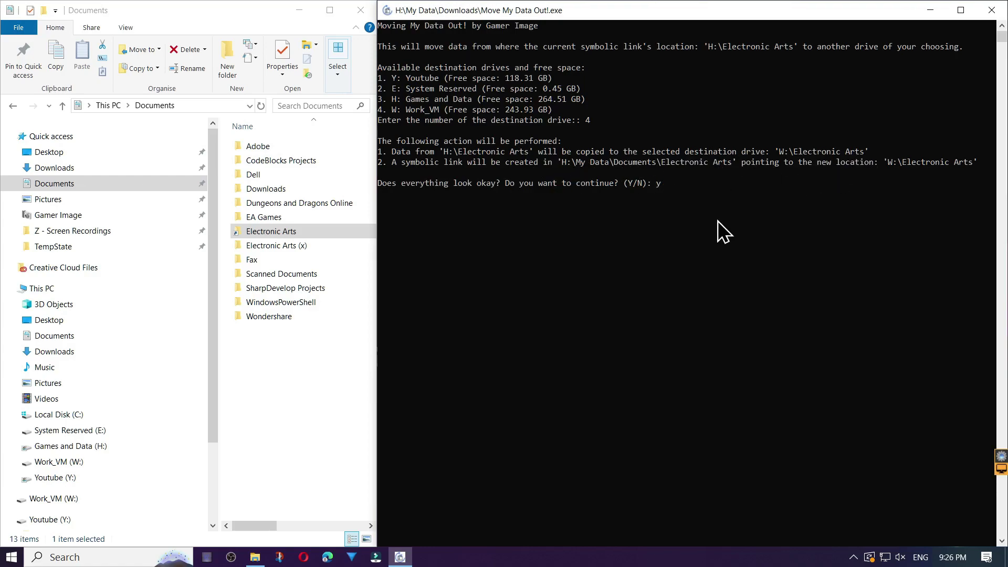
{"action": "key", "text": "Return"}
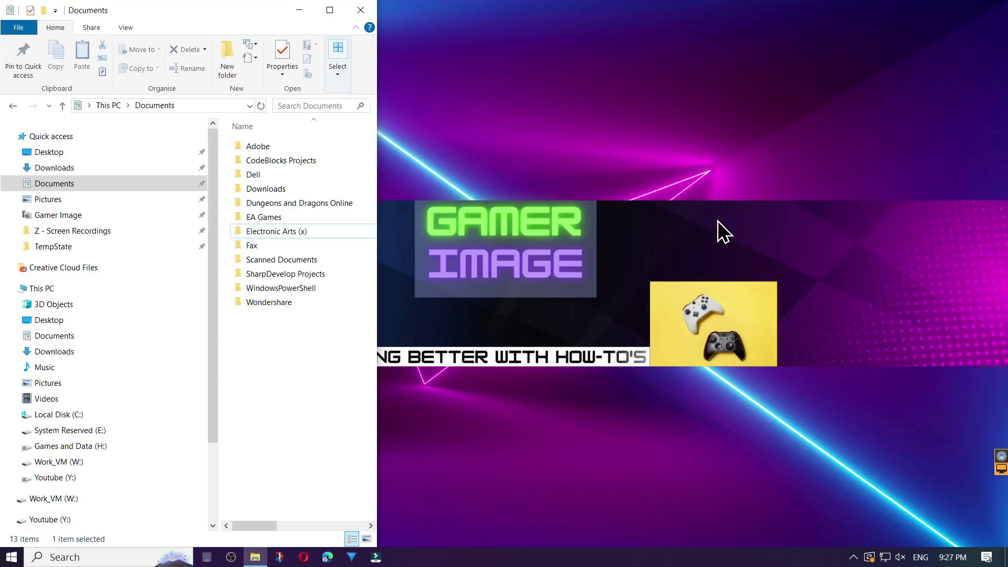
- Show Documents\Electronic Arts\The Sims 4 side by side with W:\Electronic Arts
{"action": "right_click", "coordinate": [270, 318]}
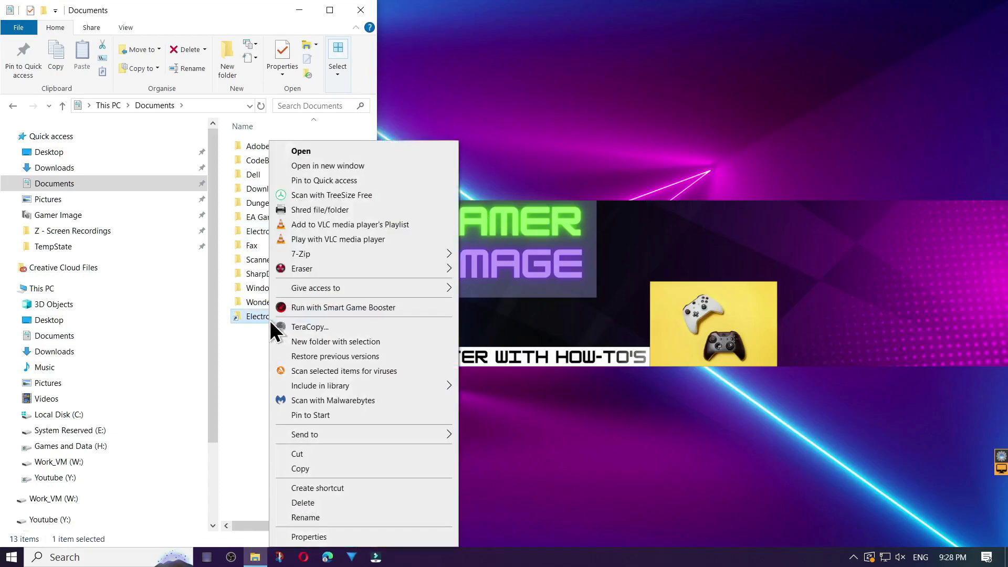
{"action": "left_click", "coordinate": [302, 539]}
{"action": "left_click", "coordinate": [332, 453]}
{"action": "double_click", "coordinate": [268, 316]}
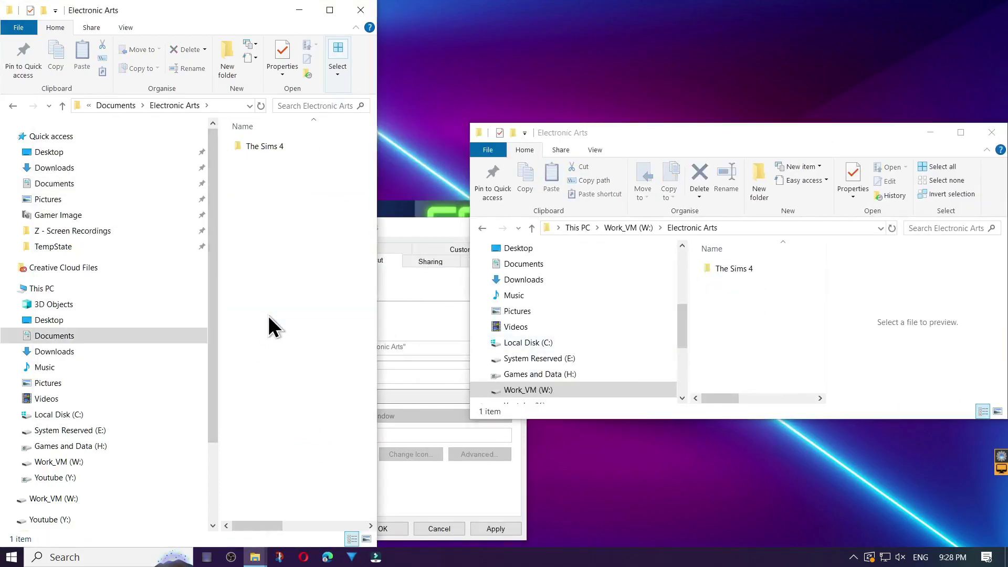
{"action": "double_click", "coordinate": [260, 146]}
{"action": "key", "text": "super+Left"}
{"action": "left_click", "coordinate": [659, 283]}
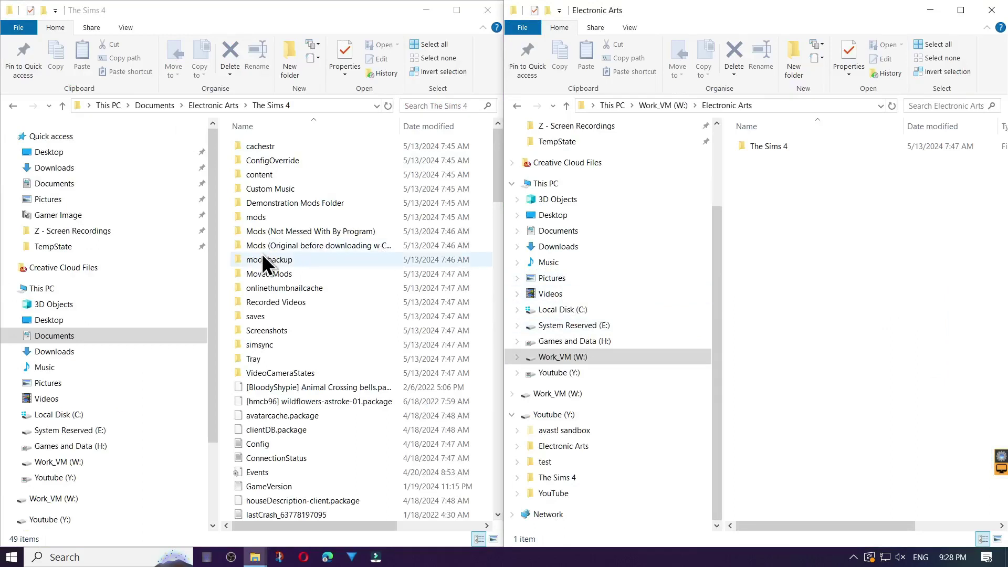